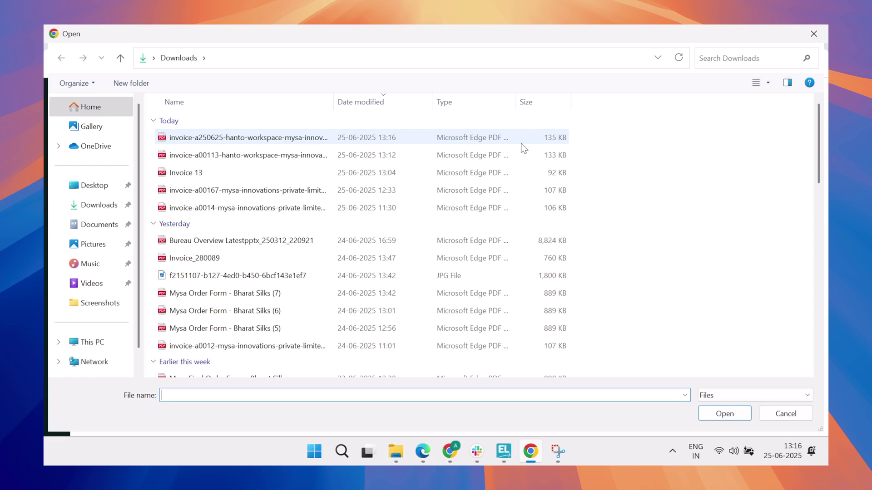
Upload the invoice-a250625 Hanto Workspace PDF from Downloads as a new bill
double_click(465, 142)
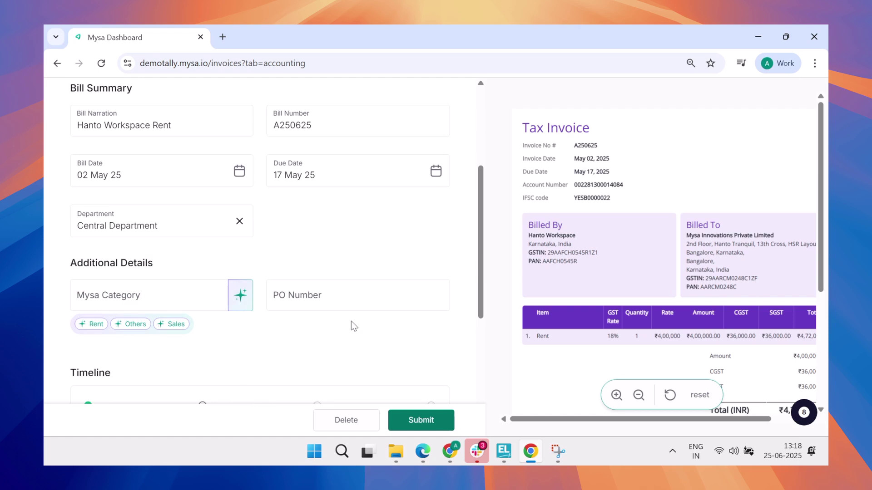
Set bill A250625's Mysa Category to Rent and submit it for approval
left_click(90, 323)
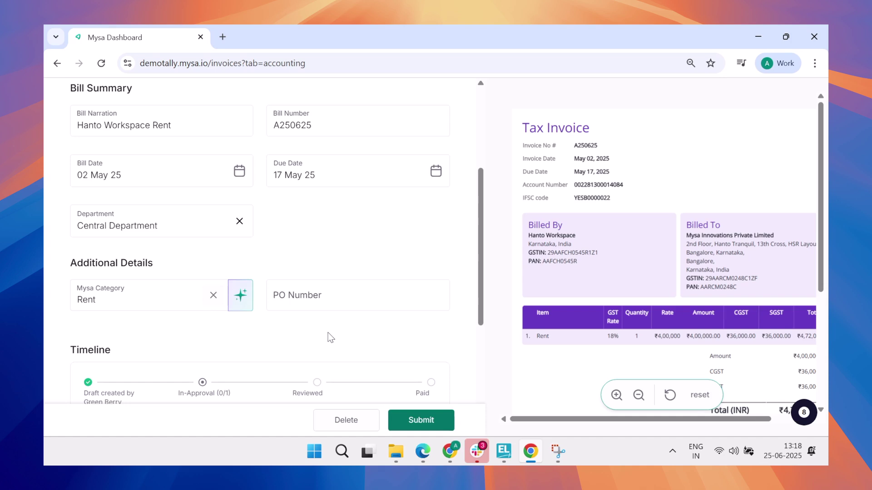
scroll(330, 337, "down", 2)
scroll(330, 337, "down", 3)
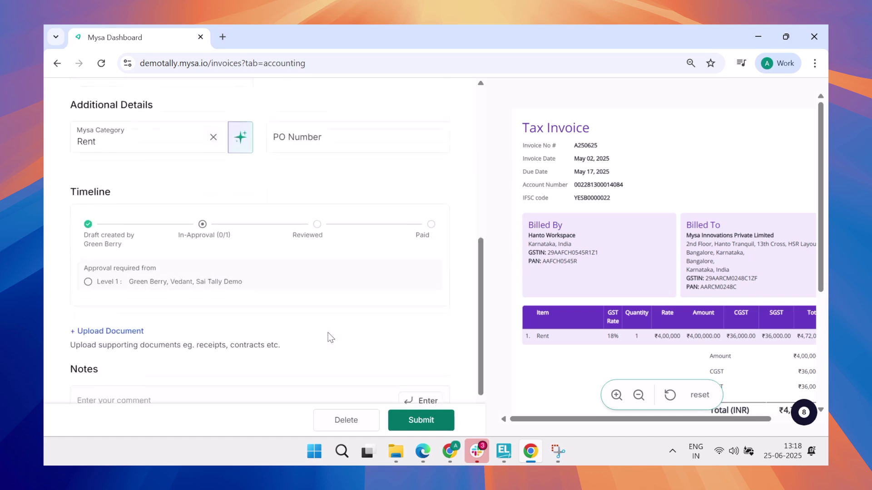
left_click(415, 422)
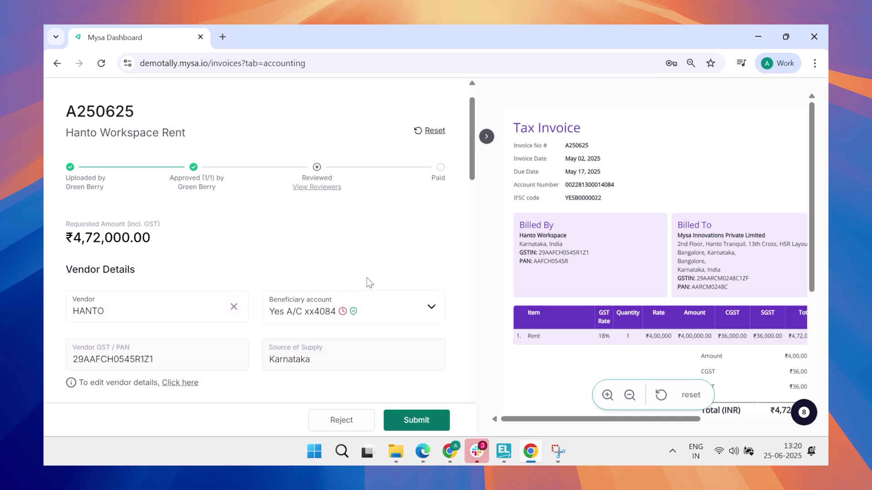
Scroll through bill A250625 to view vendor HANTO, its beneficiary account and Karnataka source
scroll(367, 281, "down", 3)
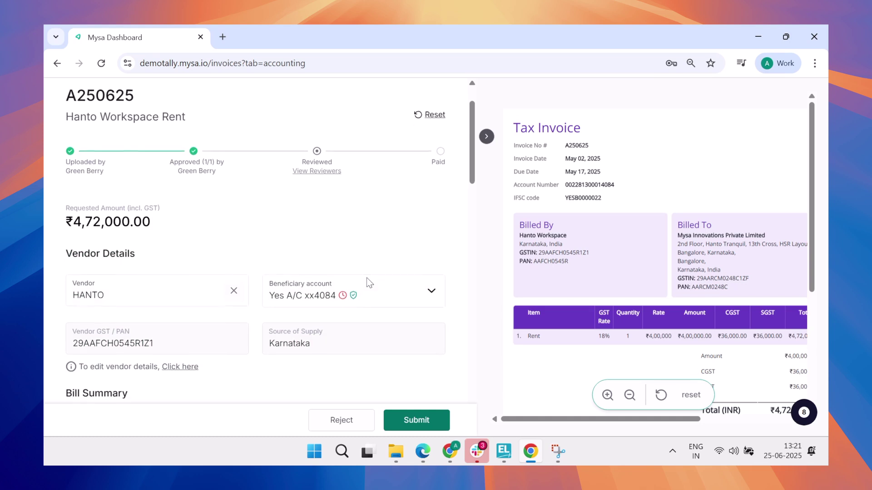
scroll(368, 282, "down", 2)
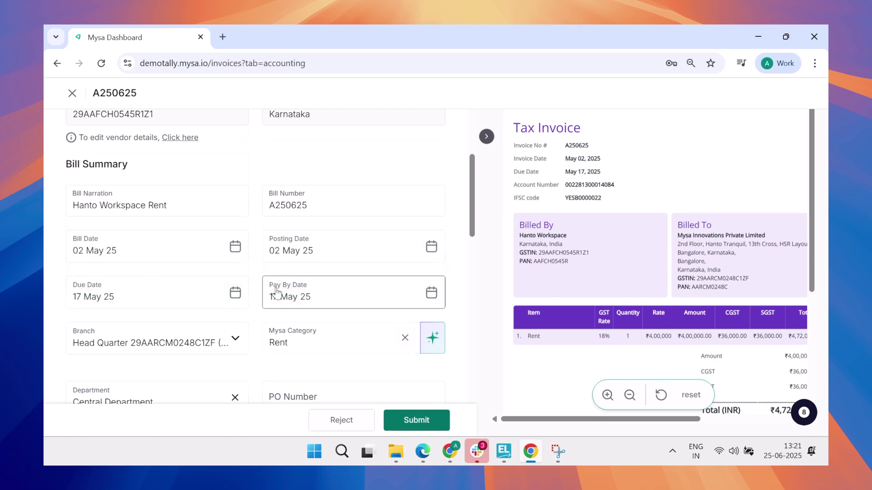
scroll(276, 290, "down", 5)
scroll(277, 287, "down", 1)
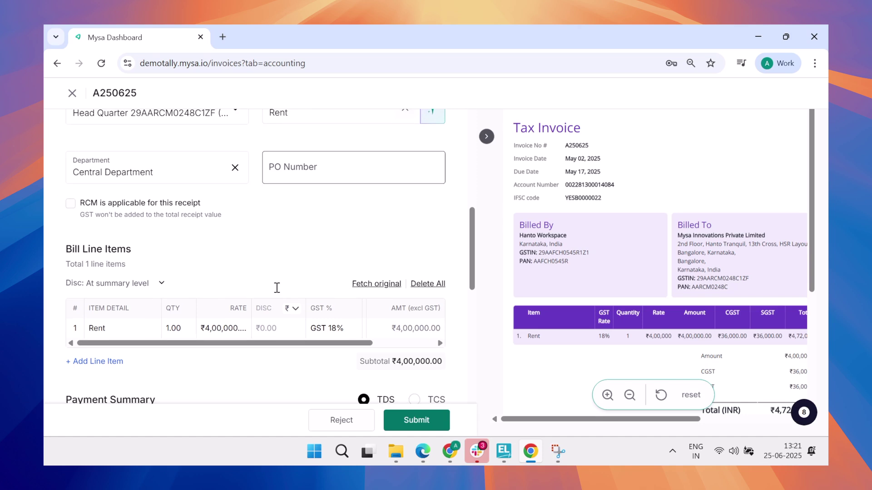
scroll(277, 292, "right", 1)
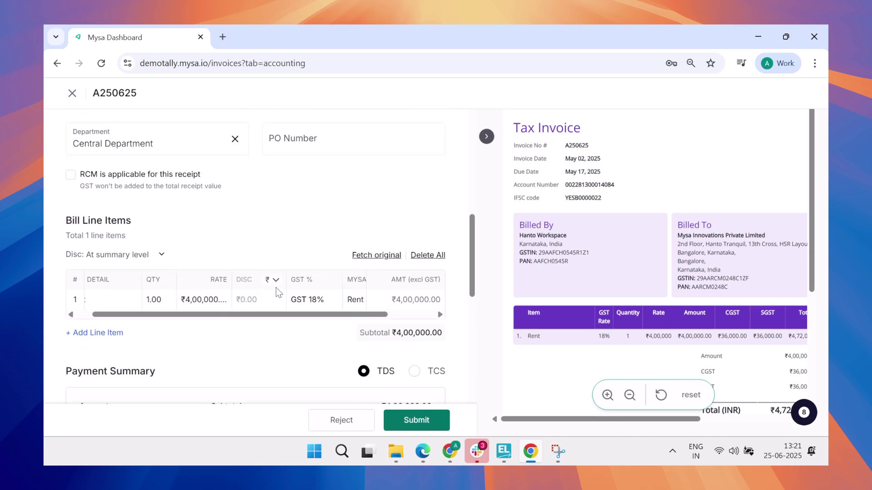
scroll(278, 293, "right", 3)
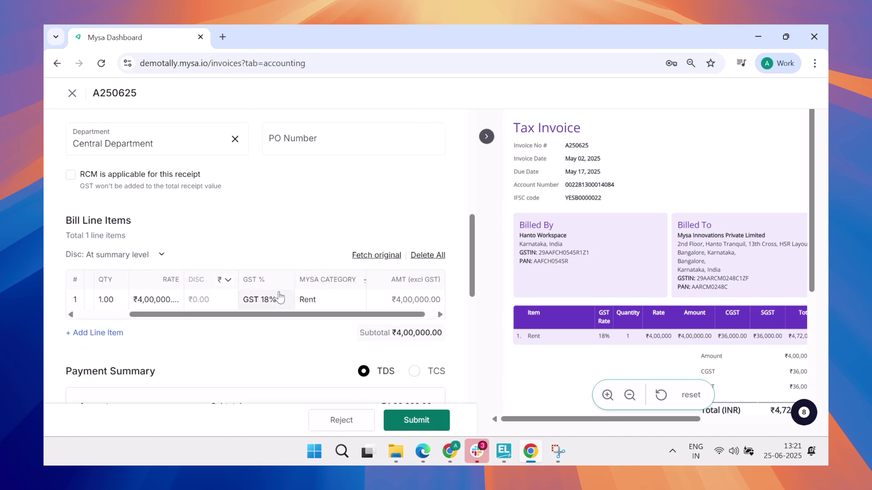
scroll(279, 297, "left", 3)
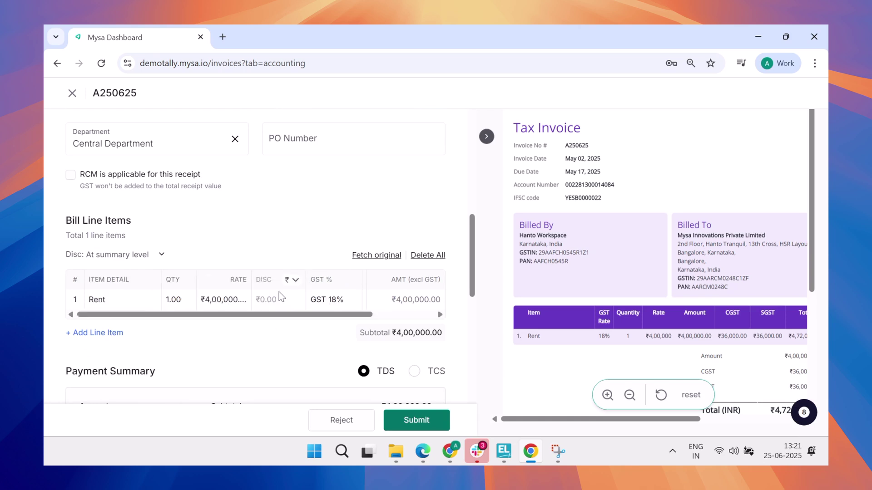
scroll(263, 351, "down", 3)
scroll(266, 352, "down", 4)
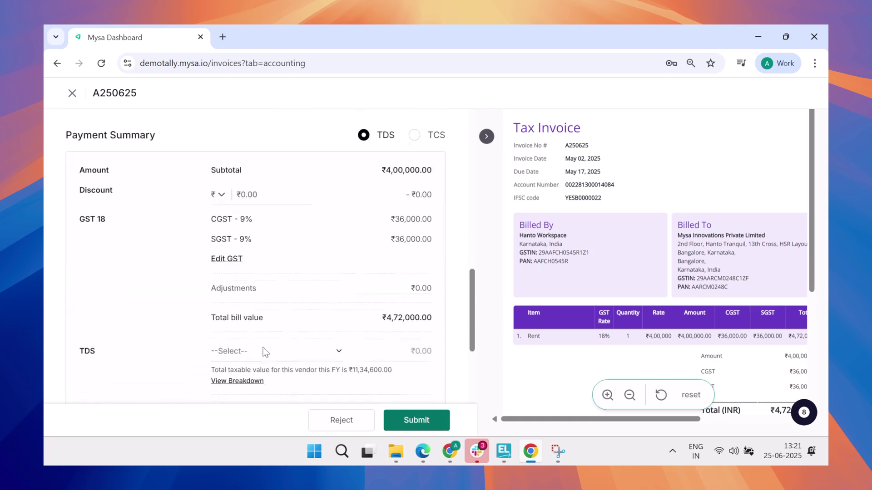
Apply TDS section 194I-10% for rent, reducing To Pay to ₹4,32,000
left_click(317, 288)
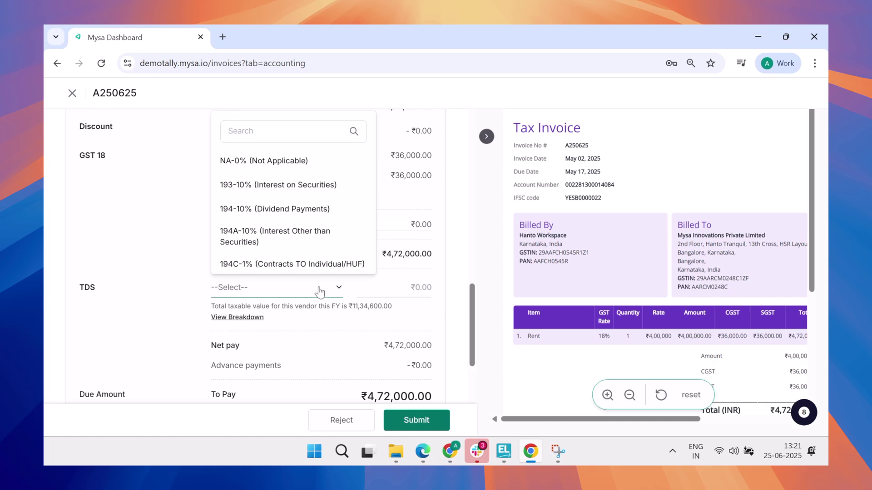
scroll(292, 223, "down", 3)
scroll(293, 224, "down", 2)
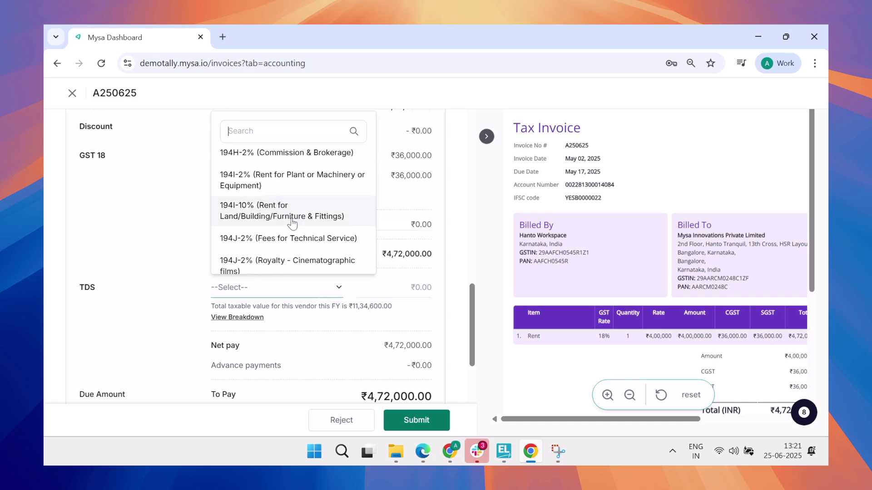
left_click(288, 211)
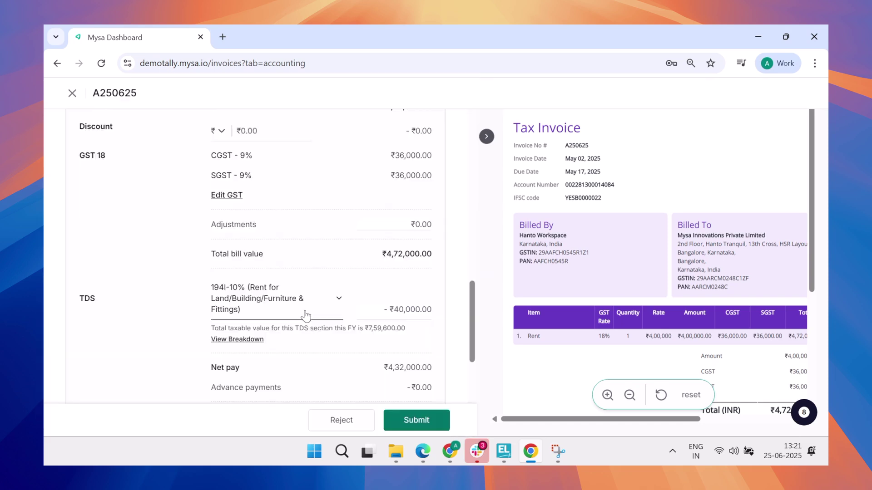
Submit and confirm the finance review of bill A250625, then close the success screen
scroll(306, 315, "down", 3)
scroll(306, 314, "down", 2)
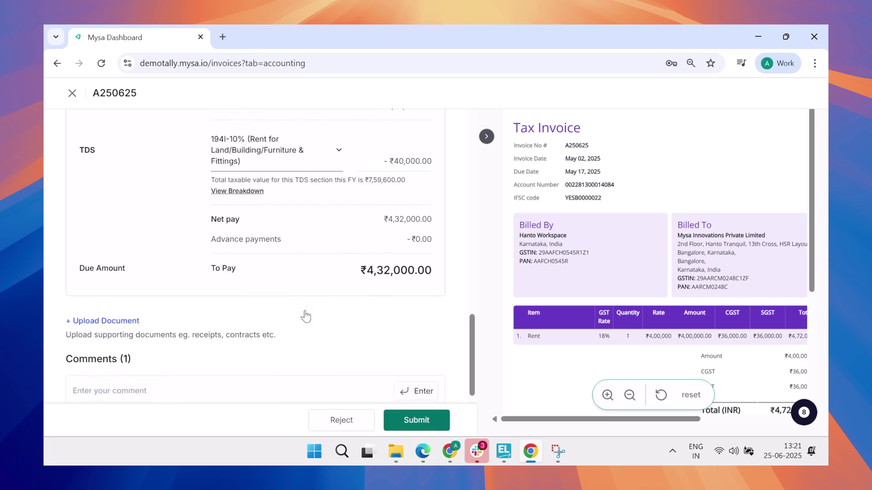
scroll(304, 309, "down", 2)
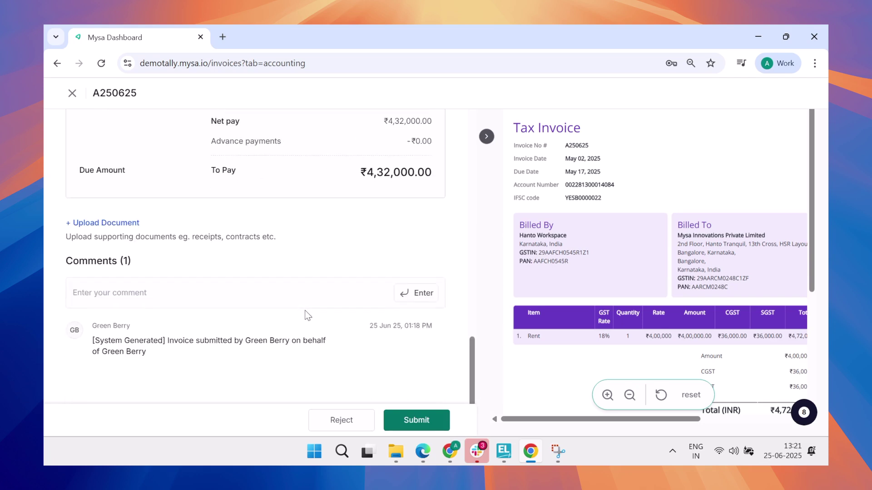
left_click(417, 420)
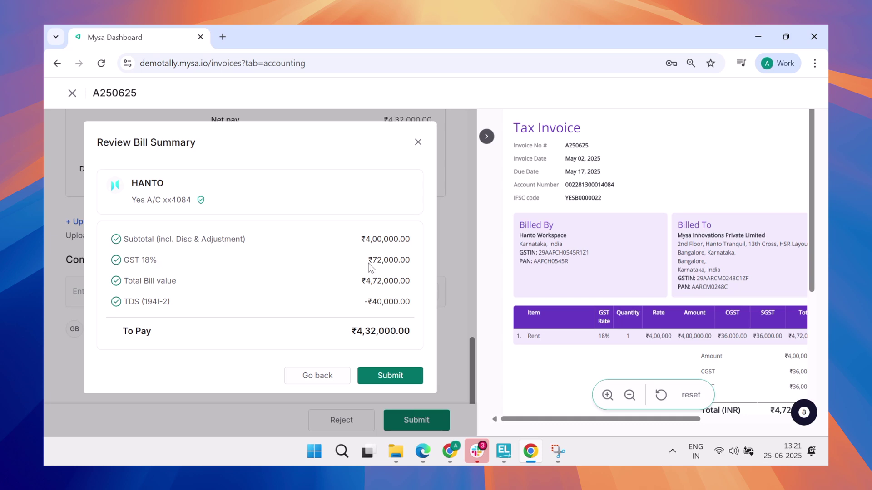
left_click(376, 370)
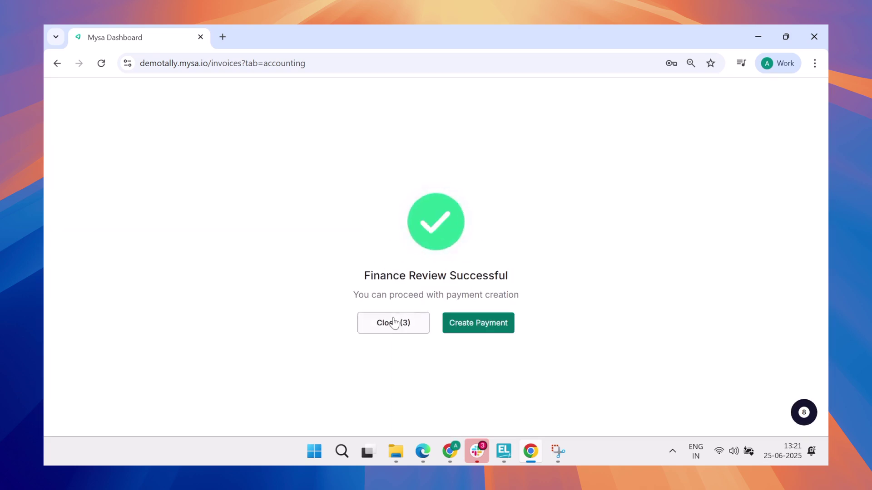
left_click(396, 323)
In Accounting's Needs review, assign the Rent ledger to bill A250625
mouse_move(54, 141)
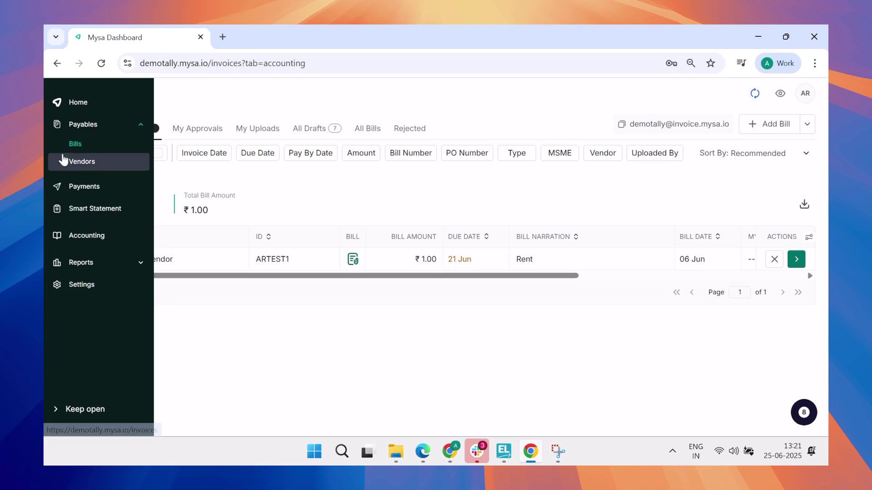
left_click(82, 236)
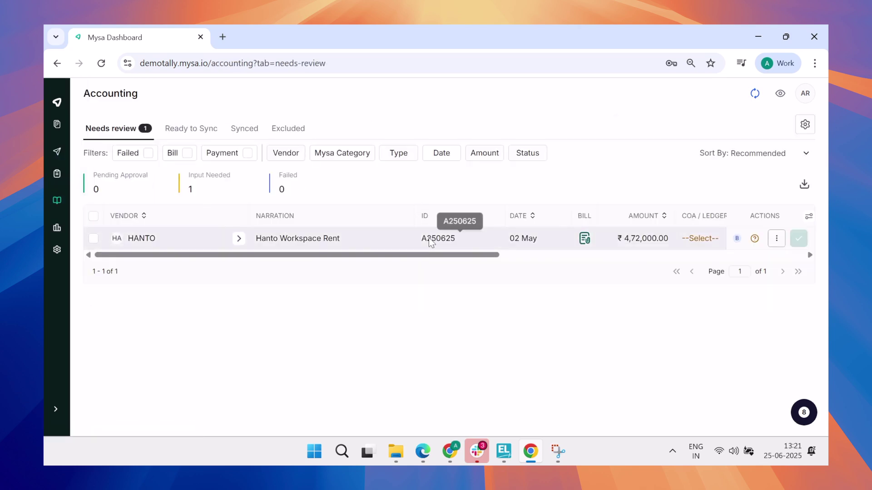
scroll(429, 238, "right", 3)
scroll(429, 241, "right", 3)
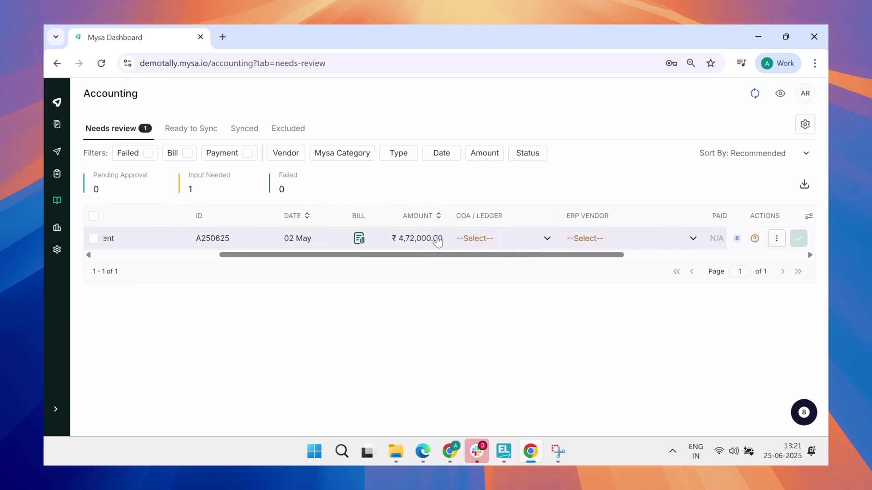
left_click(486, 238)
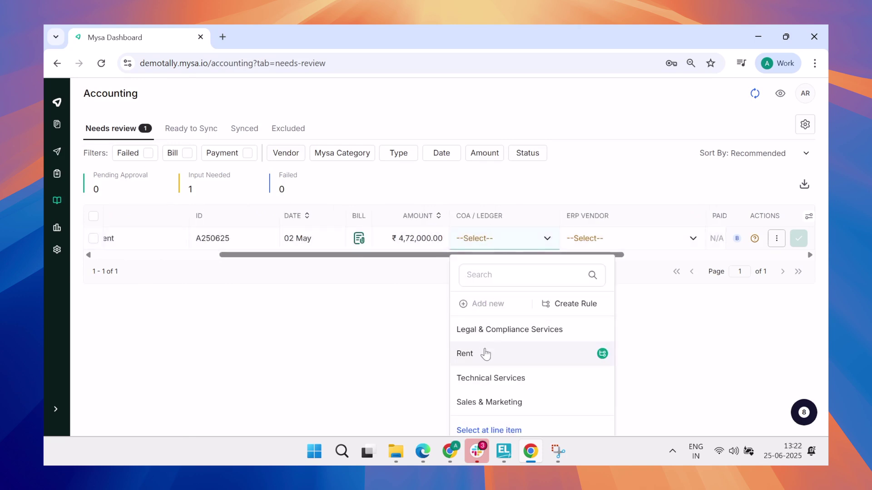
left_click(487, 353)
Set the ERP vendor to Hanto Workspace and approve the bill into Ready to Sync
left_click(590, 238)
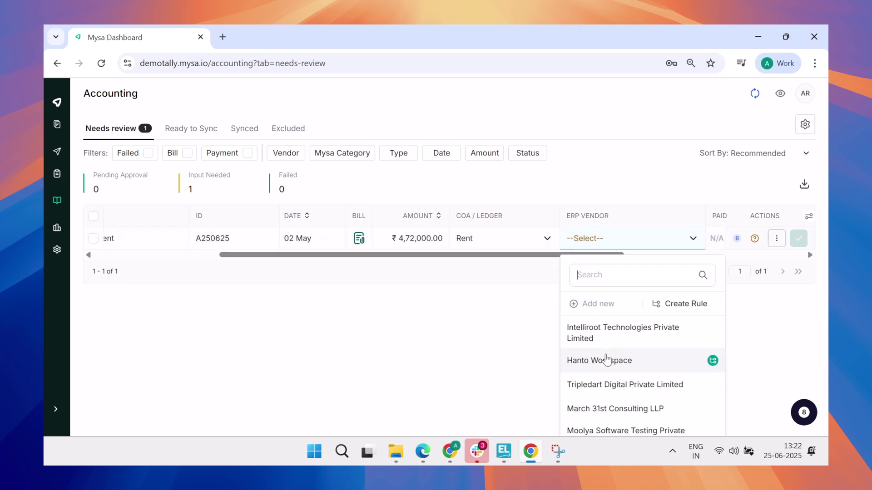
left_click(605, 361)
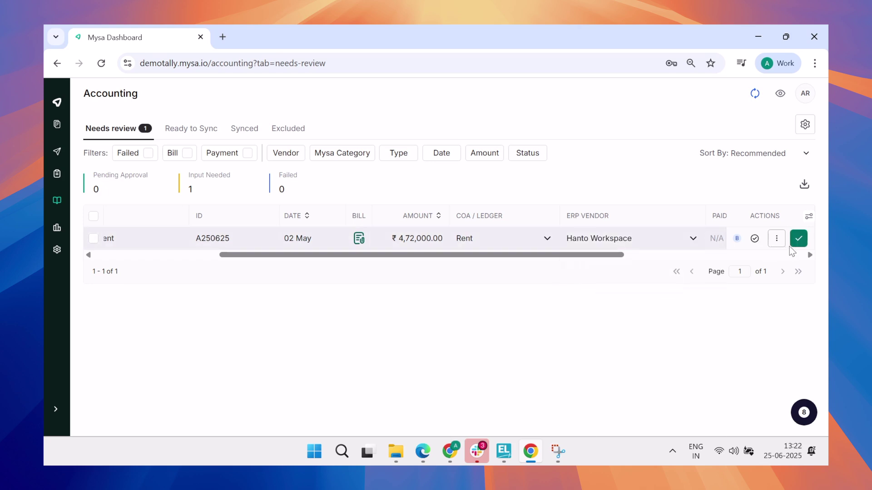
left_click(795, 244)
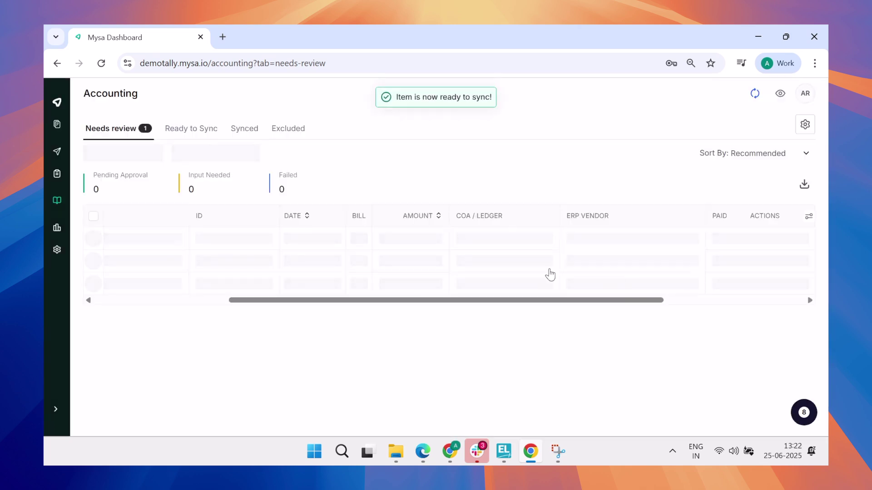
left_click(204, 129)
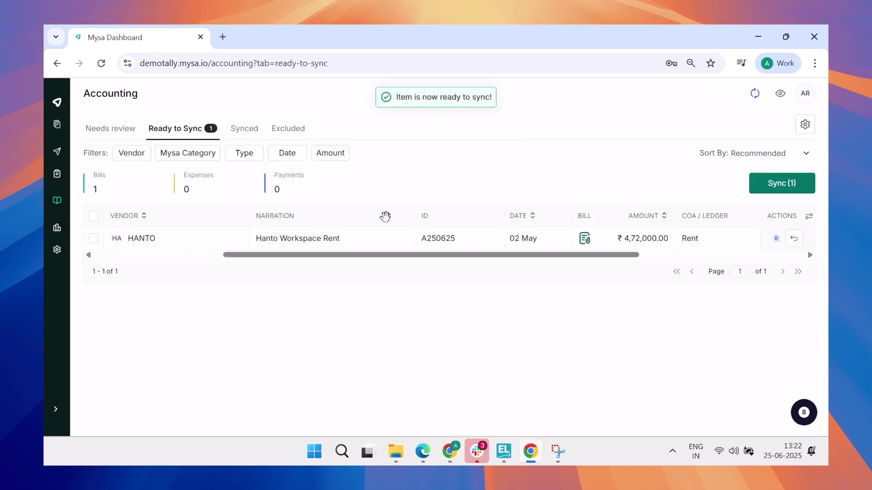
left_click(504, 451)
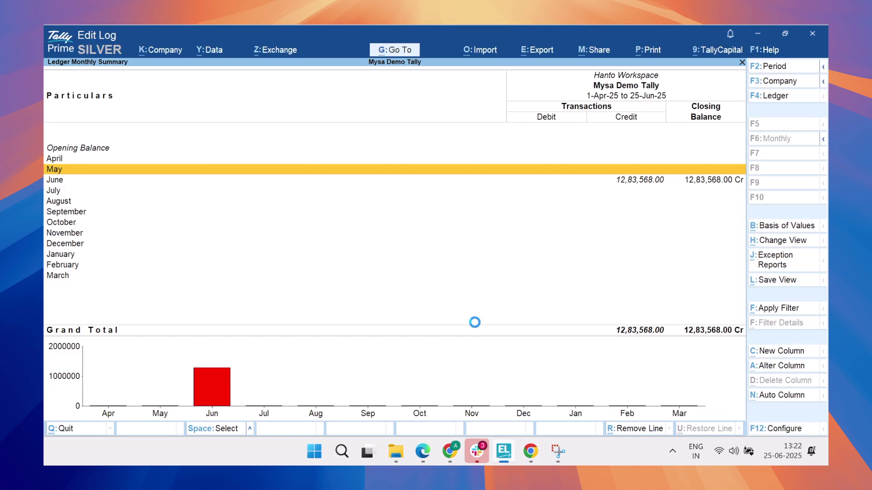
key("Return")
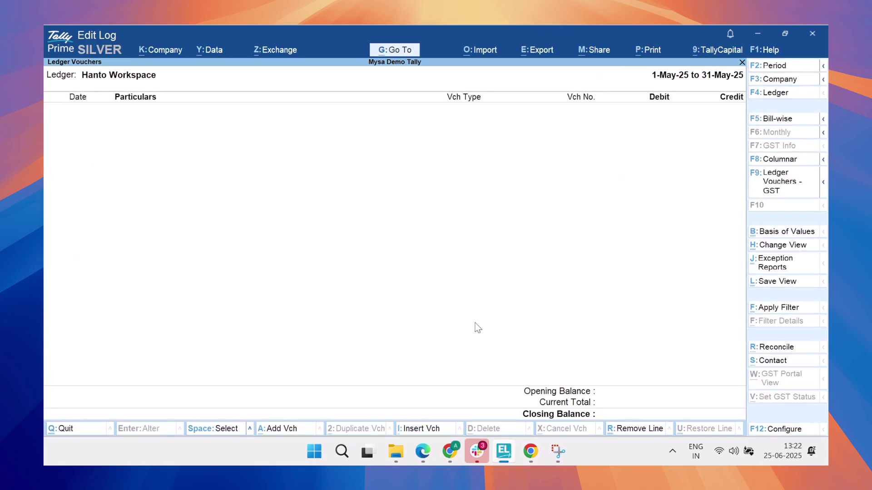
key("Escape")
key("Escape")
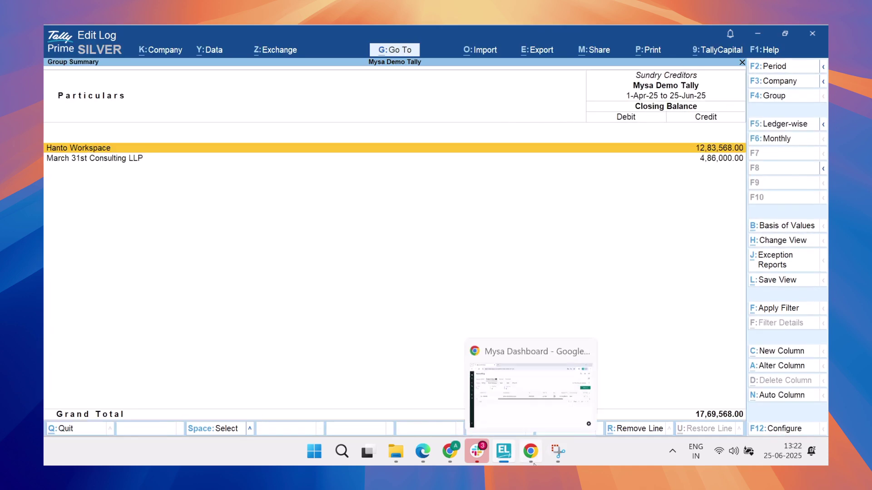
left_click(532, 458)
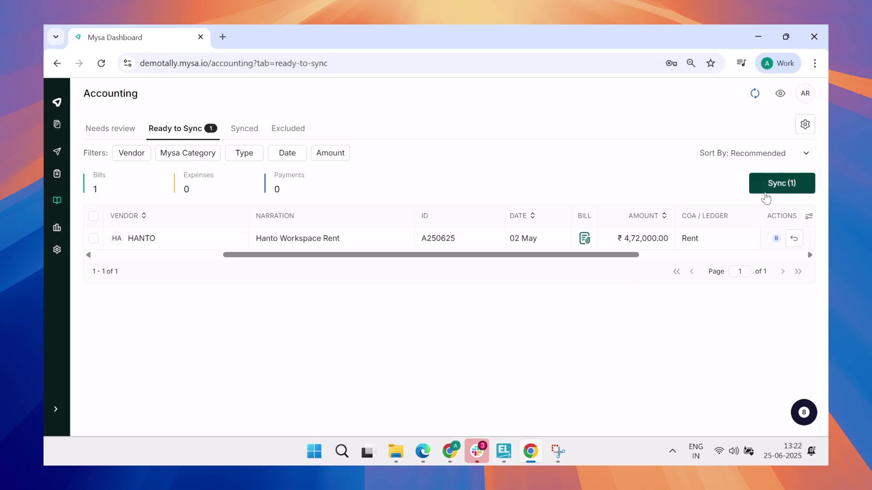
Accept the acknowledgement and sync the HANTO rent bill to Tally
left_click(767, 187)
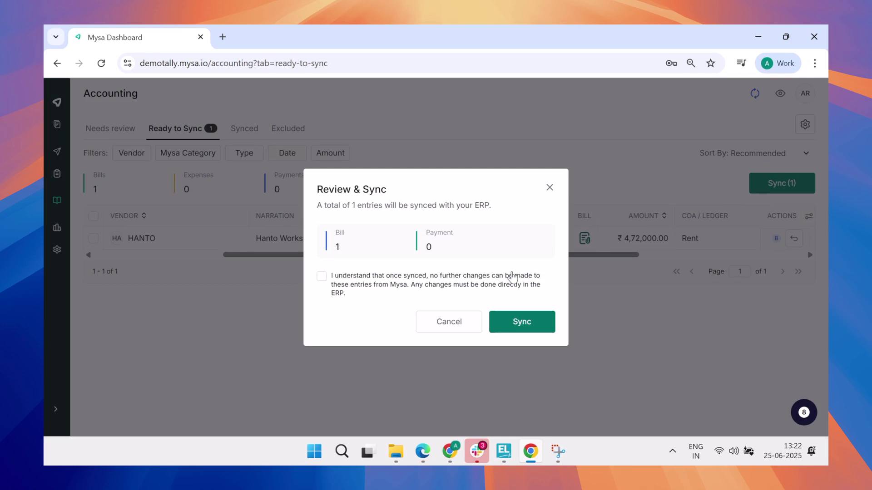
left_click(512, 277)
left_click(520, 322)
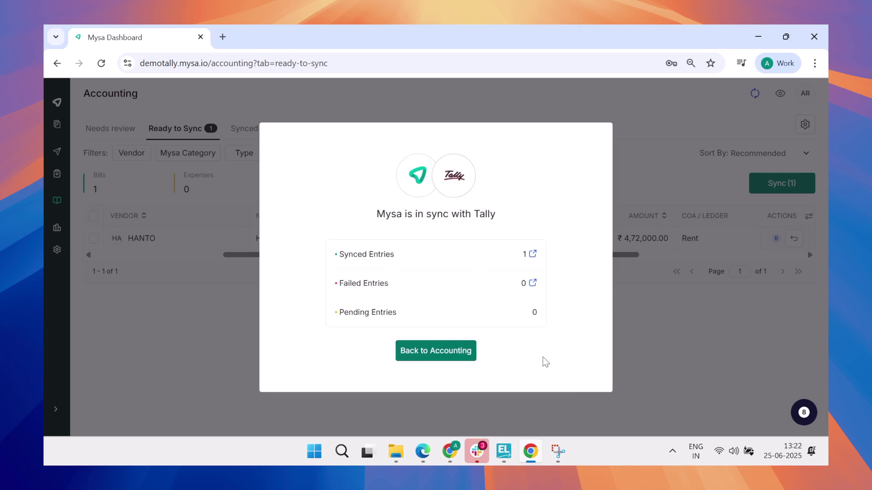
In Tally, drill into the Hanto Workspace ledger and open Rent purchase voucher No. 7
left_click(505, 451)
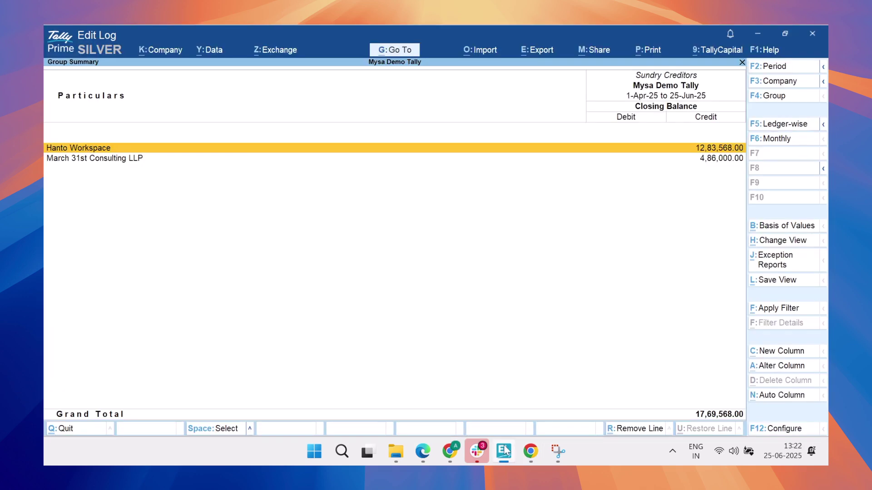
key("Return")
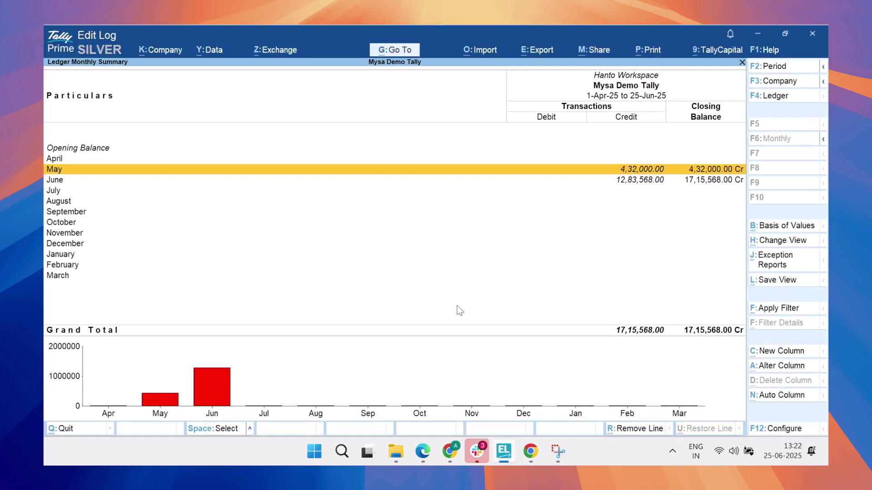
key("Return")
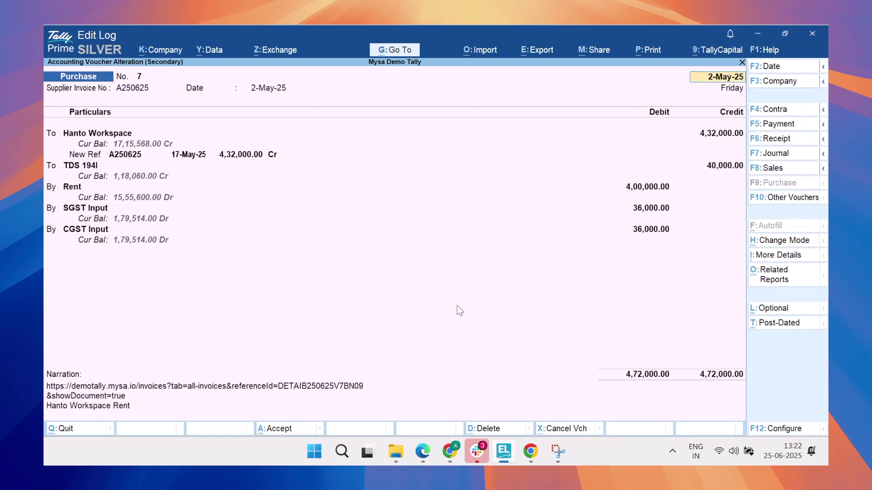
Copy the voucher's narration link and paste it into a new Chrome tab
left_click(141, 388)
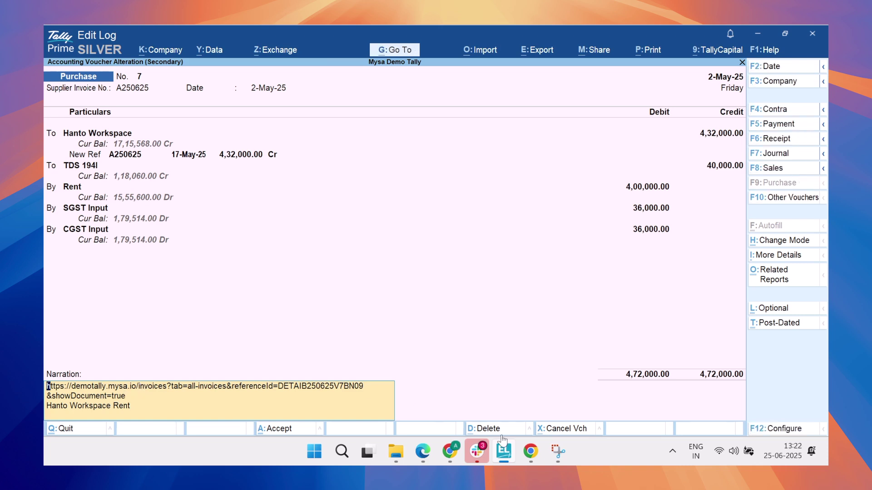
left_click(530, 452)
left_click(223, 37)
type("https://demotally.mysa.io/invoices?tab=all-invoices&referenceId=DETAIB250625V7BN09&showDocument=true Hanto Workspace Rent")
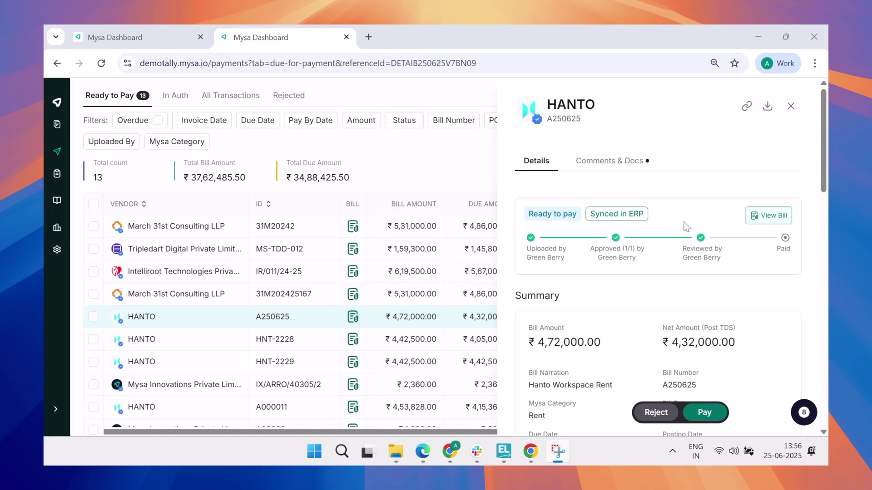
Create a payment on HANTO rent bill A250625 with To Pay reduced to ₹100
scroll(686, 227, "down", 3)
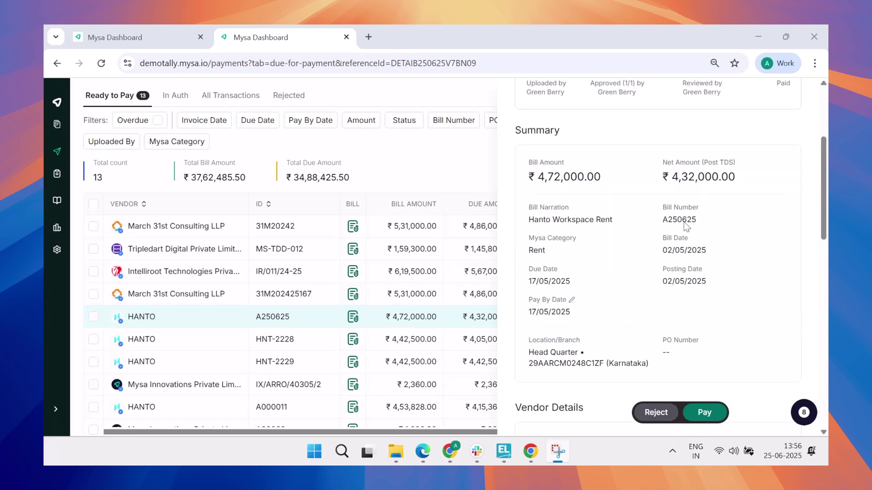
scroll(686, 227, "down", 9)
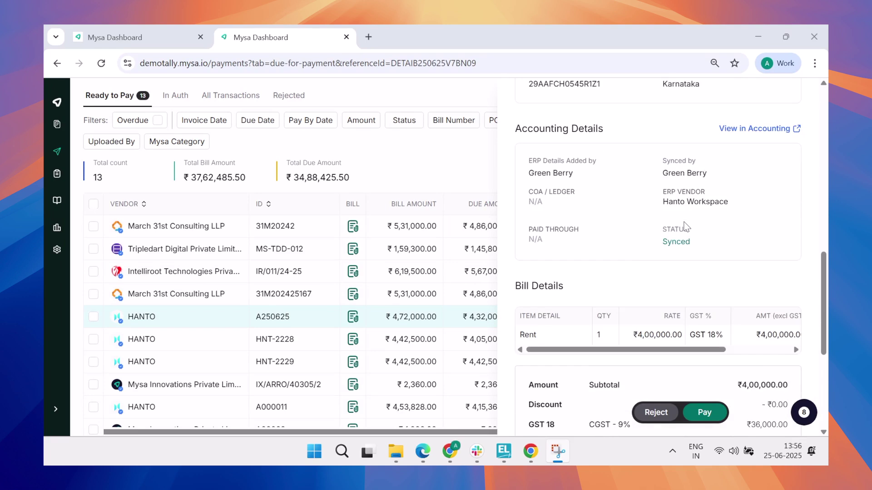
scroll(687, 226, "down", 3)
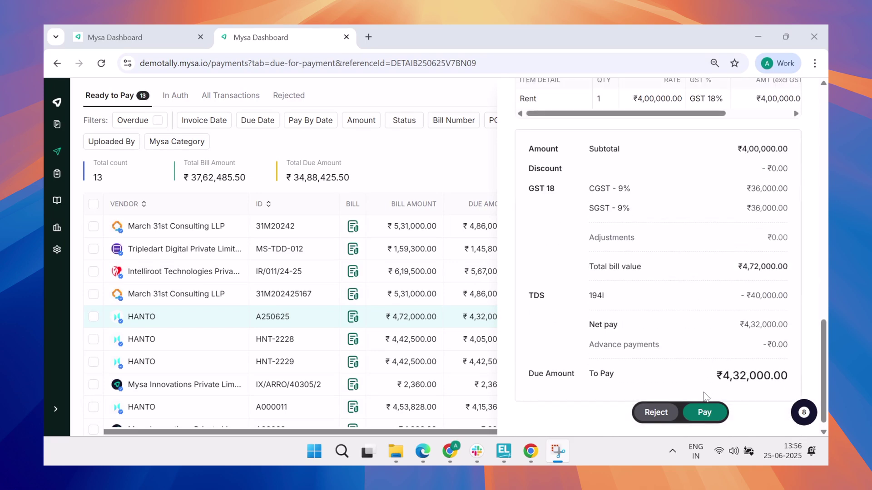
left_click(704, 413)
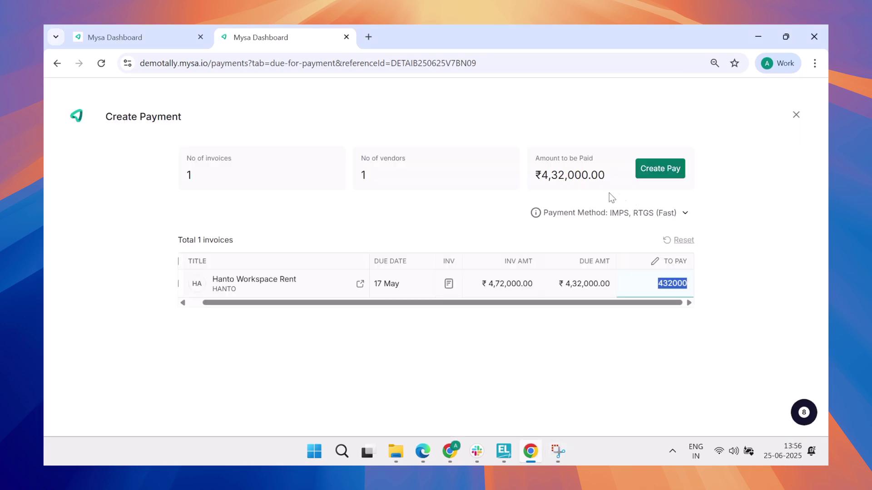
type("100")
left_click(728, 239)
left_click(679, 169)
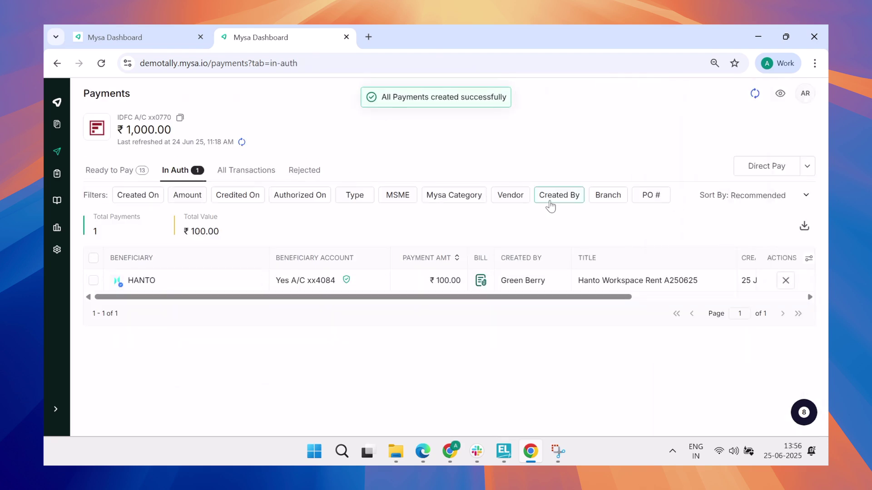
Authorise the ₹100 HANTO payment using the transaction password and the OTP
scroll(681, 286, "right", 5)
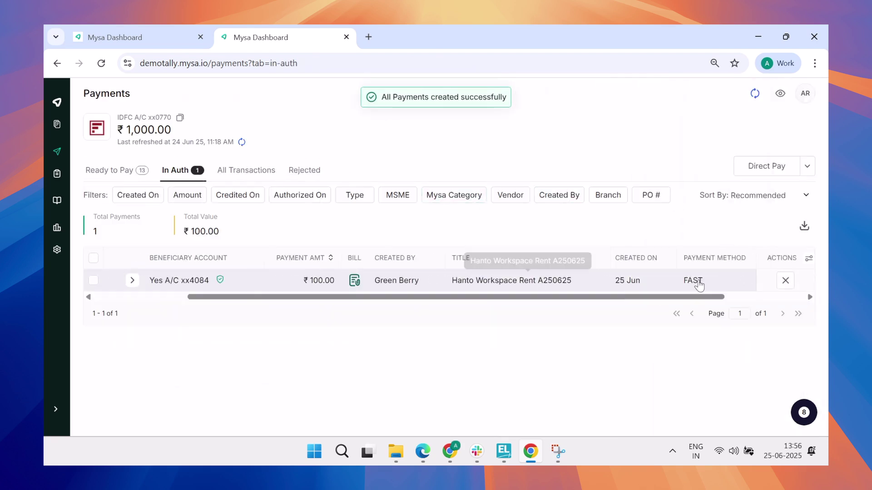
left_click(699, 284)
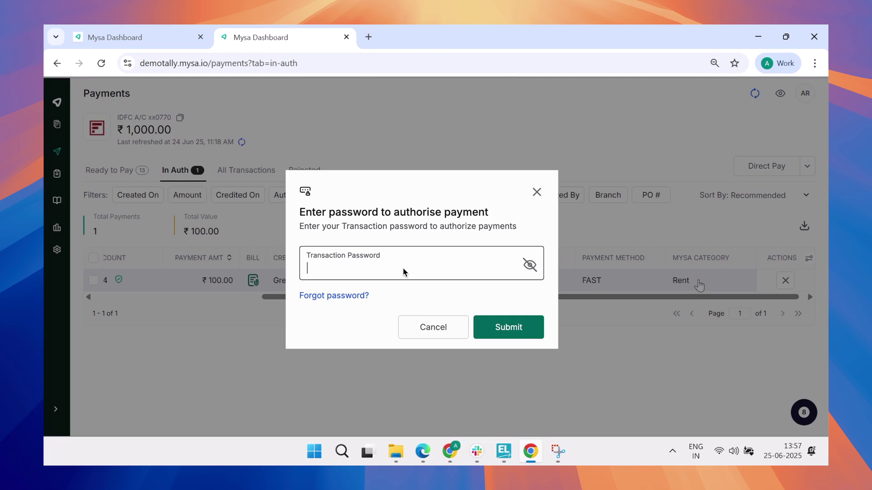
key("Return")
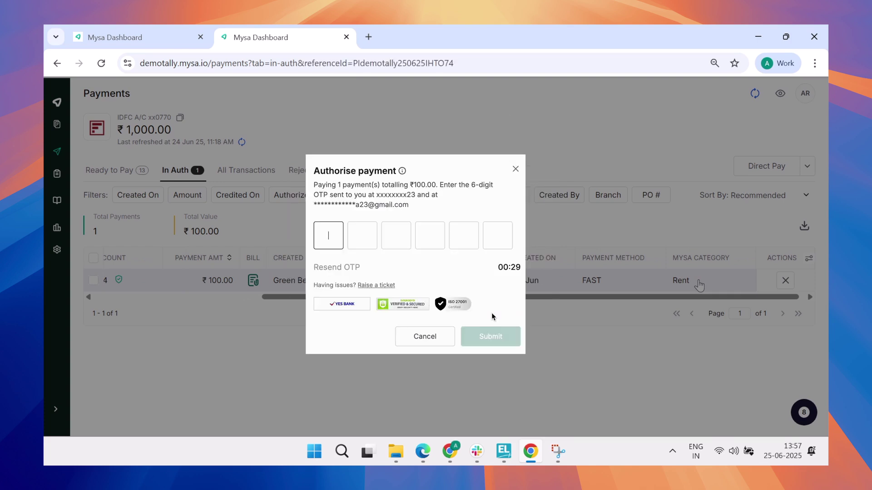
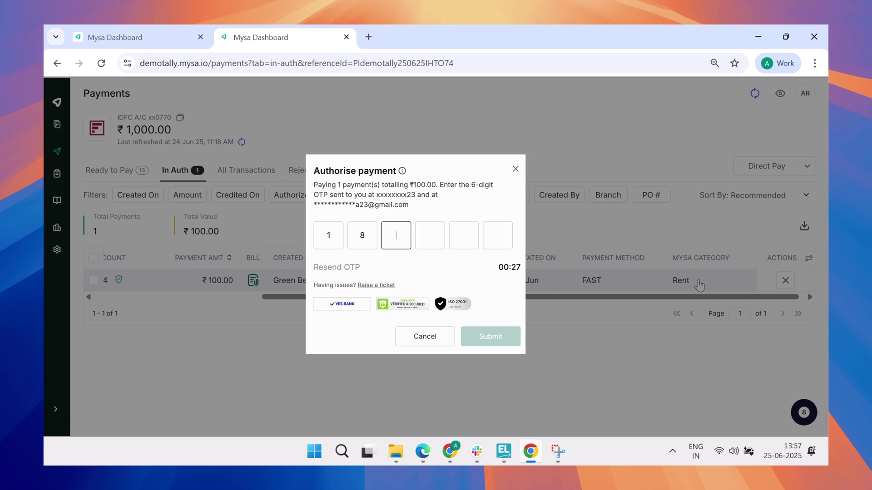
left_click(514, 338)
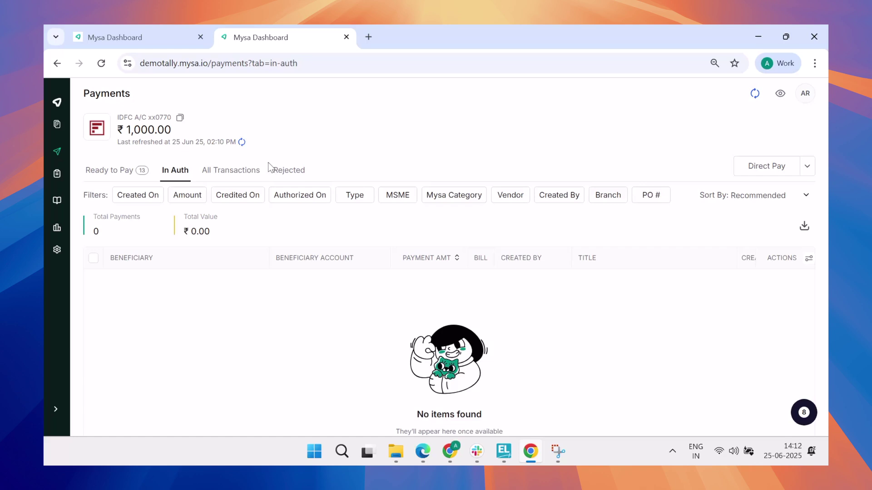
left_click(252, 172)
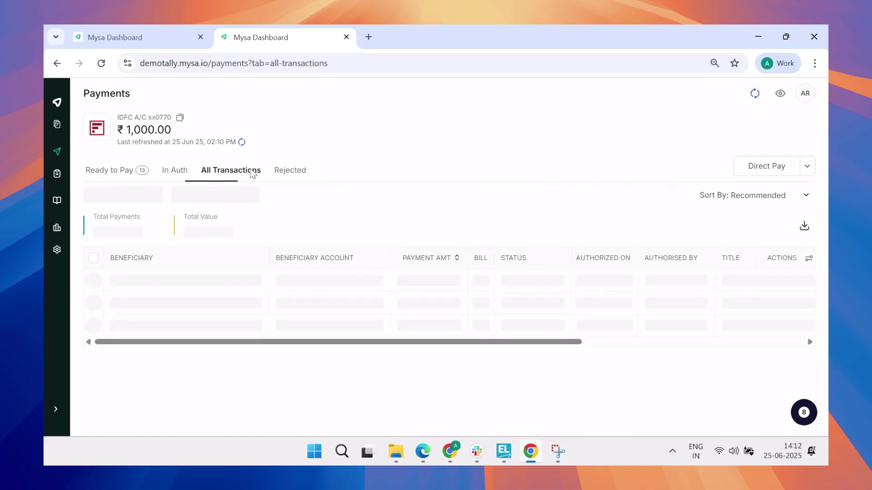
Check the successful ₹100 HANTO payment's details in All Transactions, then go to Accounting
left_click(513, 300)
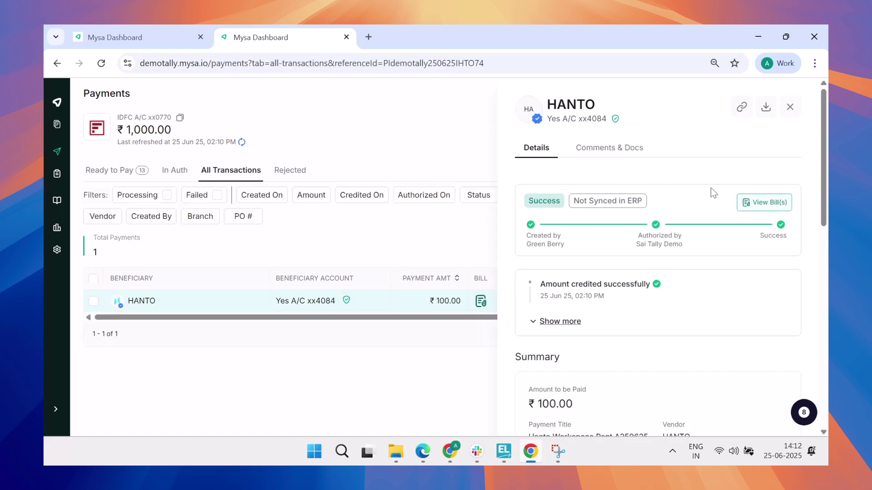
scroll(711, 188, "down", 2)
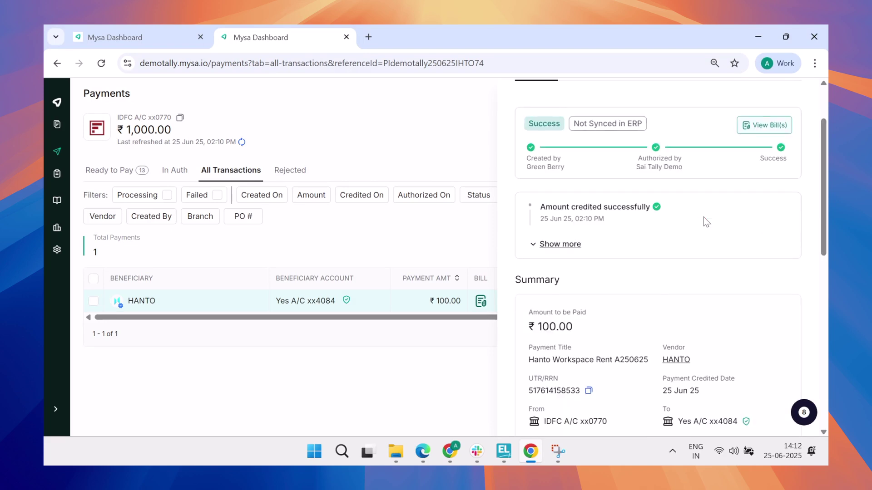
scroll(704, 217, "down", 5)
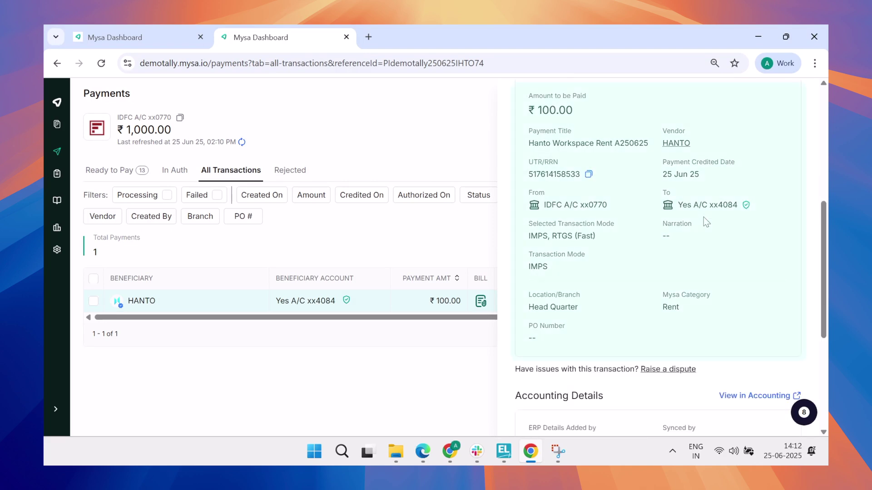
scroll(703, 218, "down", 1)
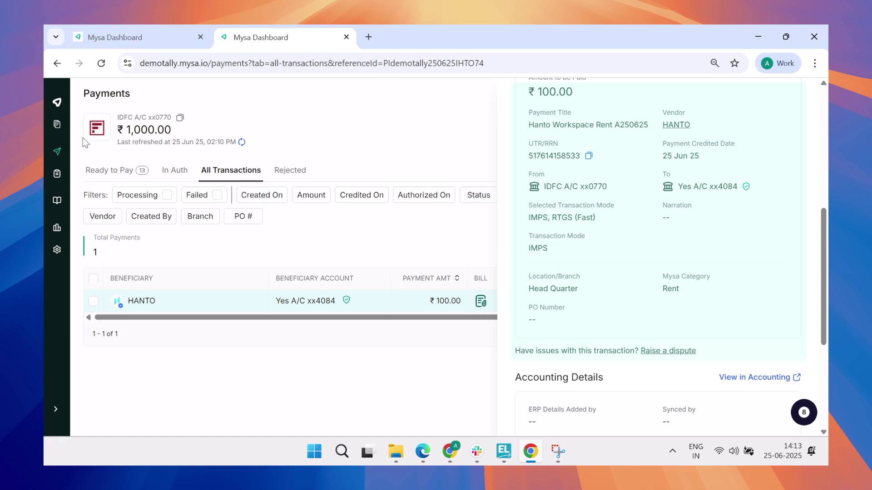
mouse_move(49, 154)
left_click(87, 200)
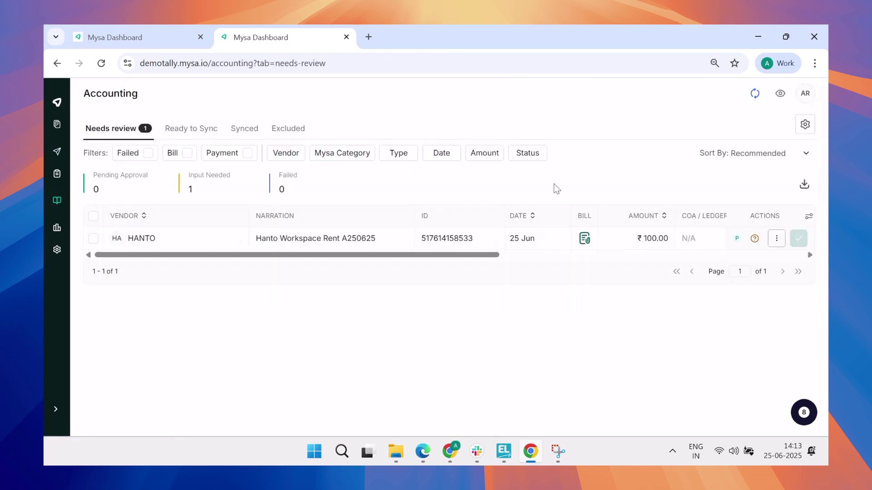
Map the HANTO payment to the Hanto Workspace ERP vendor and approve it
scroll(663, 239, "right", 3)
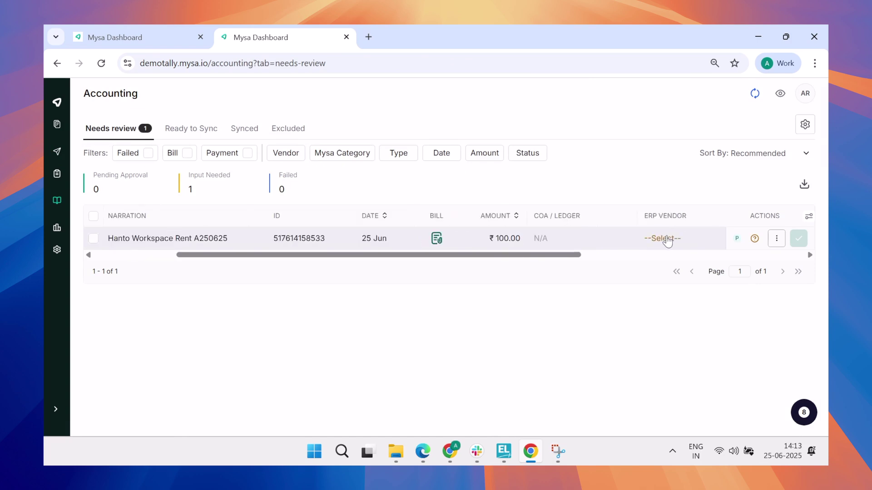
left_click(667, 239)
left_click(662, 361)
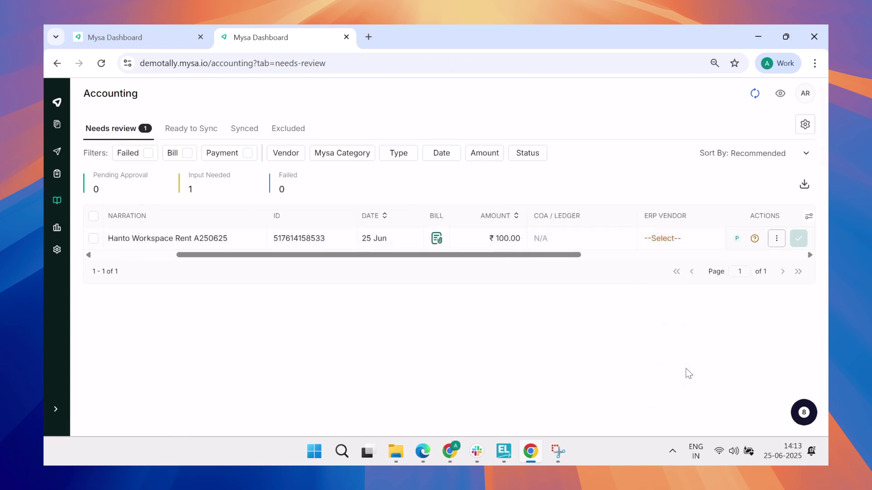
scroll(726, 240, "right", 5)
left_click(800, 234)
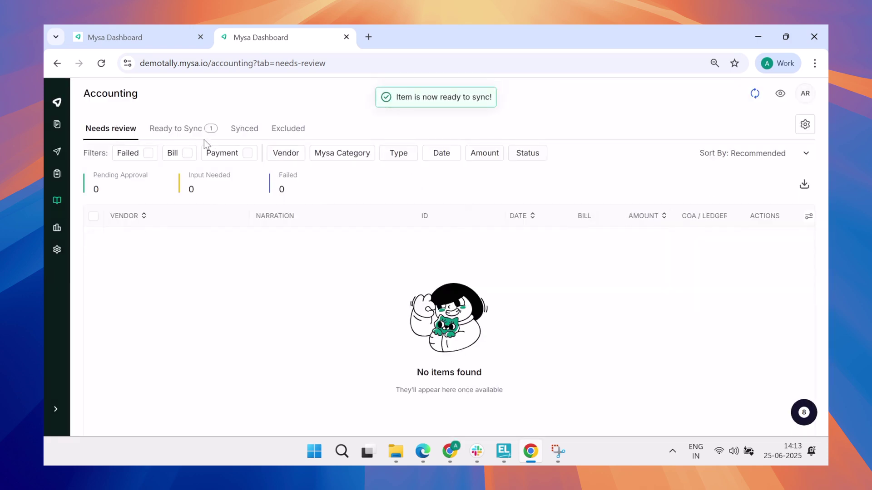
Sync the approved payment from Ready to Sync to Tally, accepting the consent acknowledgement
left_click(199, 136)
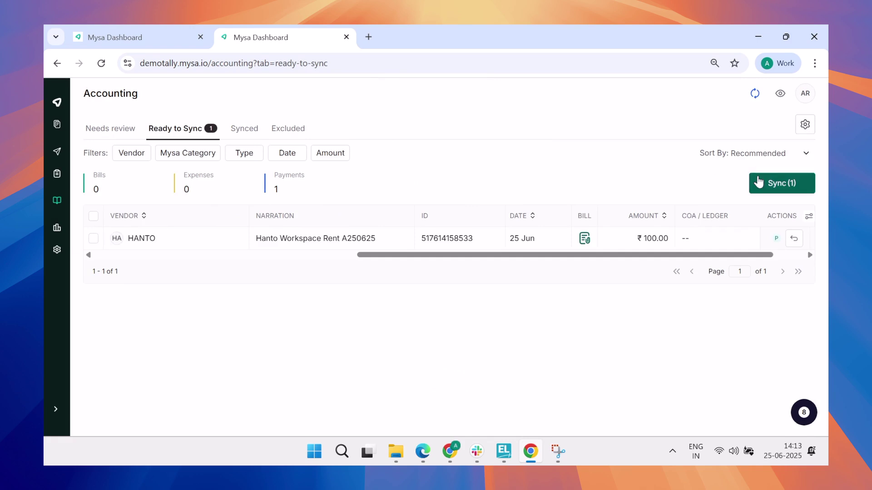
left_click(759, 182)
left_click(452, 286)
left_click(511, 323)
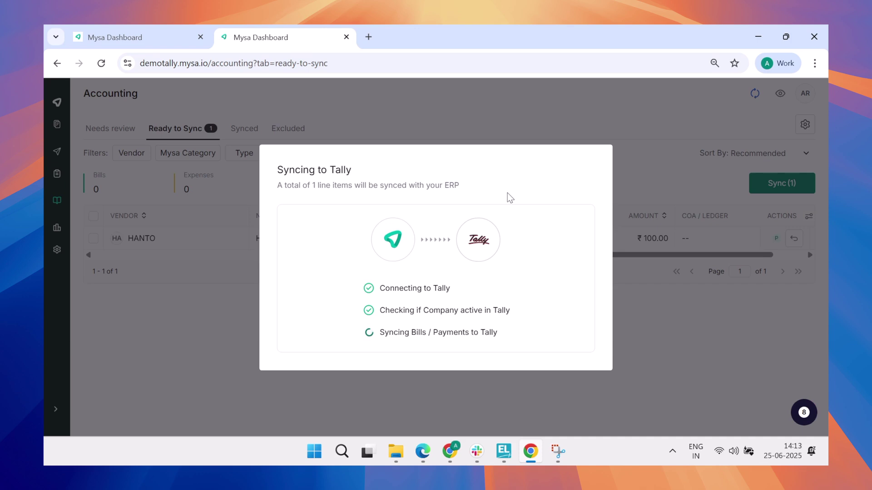
key("alt+Tab")
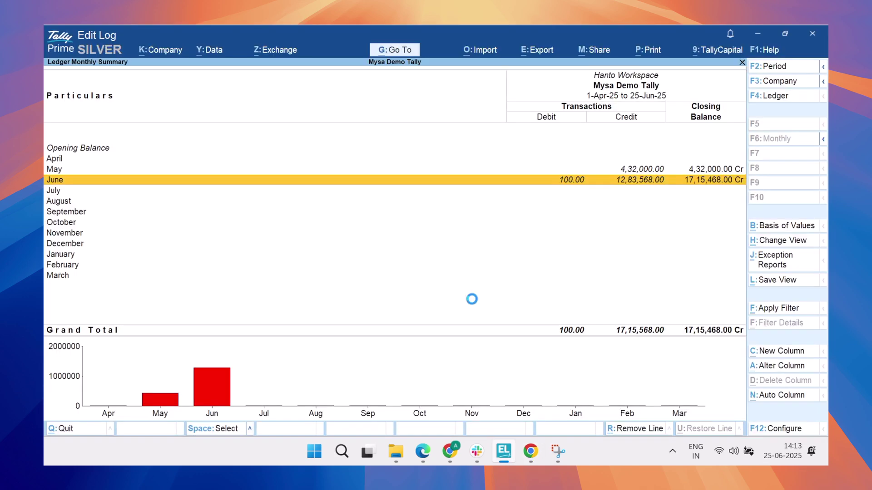
Open the June ₹100.00 payment voucher No. 1 from the Hanto Workspace ledger summary
key("Return")
key("Down")
key("Down")
key("Down")
key("Down")
key("Down")
key("Down")
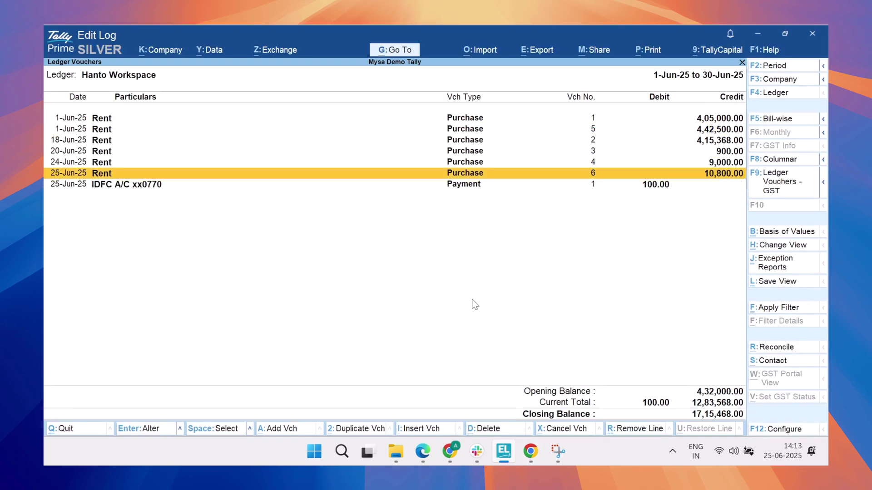
key("Return")
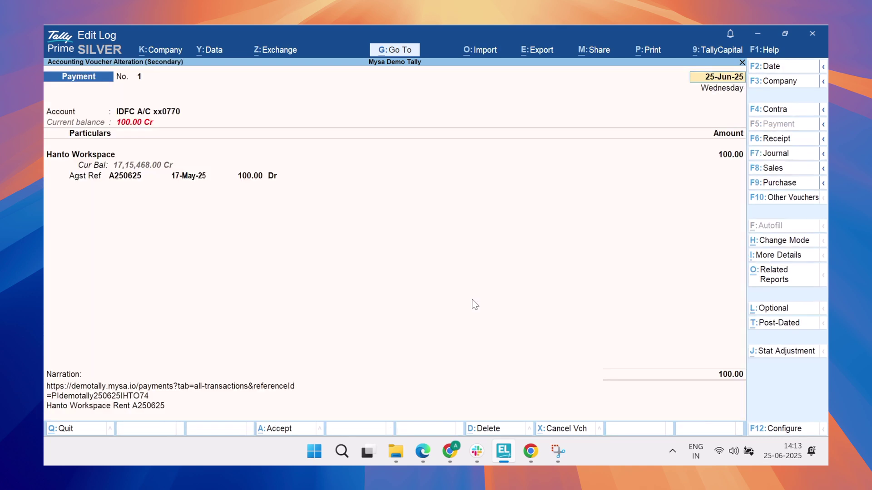